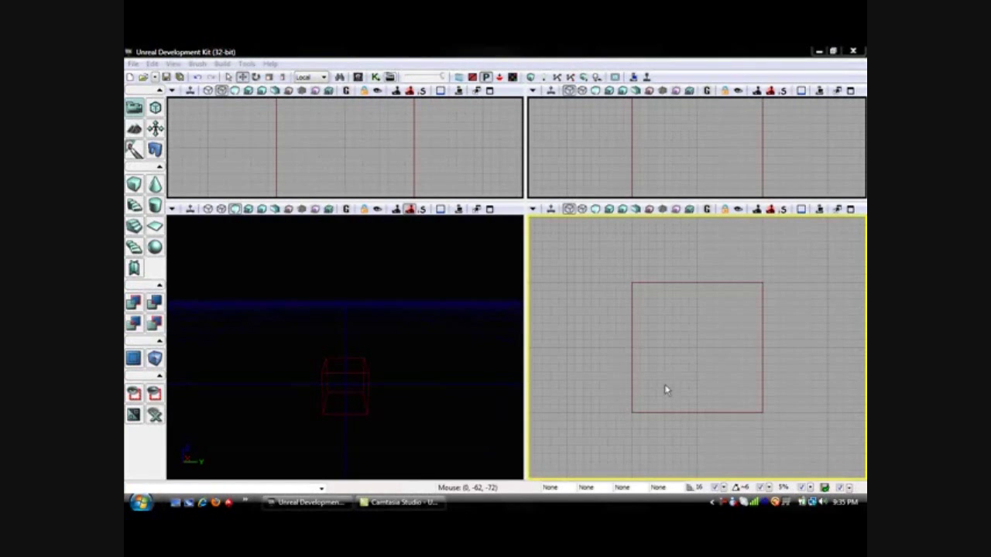
pyautogui.click(439, 145)
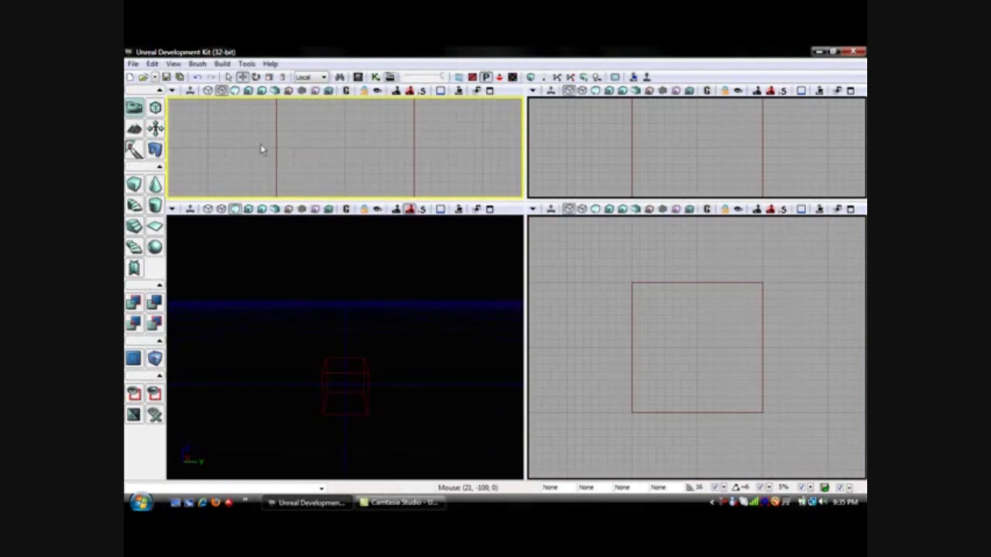
pyautogui.click(635, 132)
pyautogui.click(701, 342)
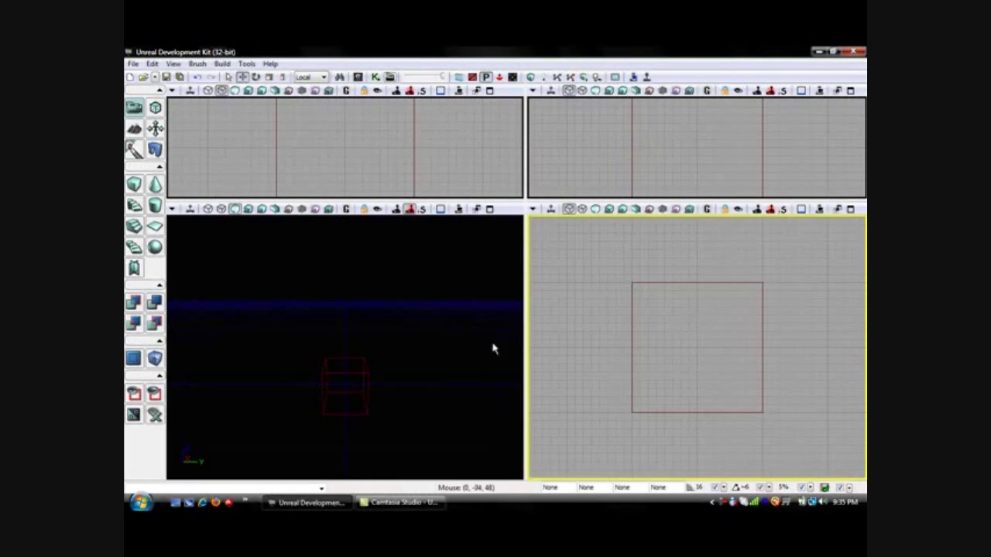
pyautogui.click(293, 329)
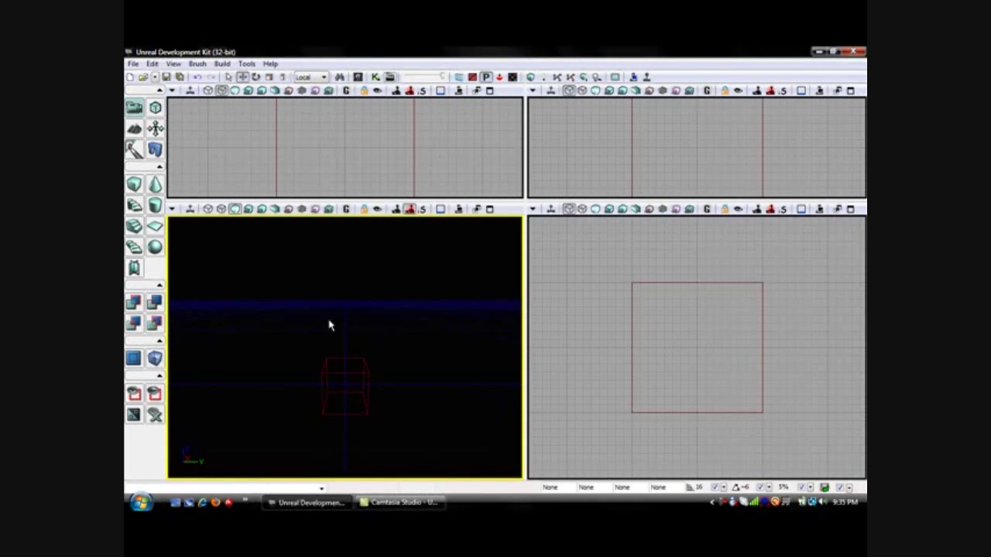
pyautogui.moveTo(345, 346); pyautogui.dragTo(335, 315, button='right')
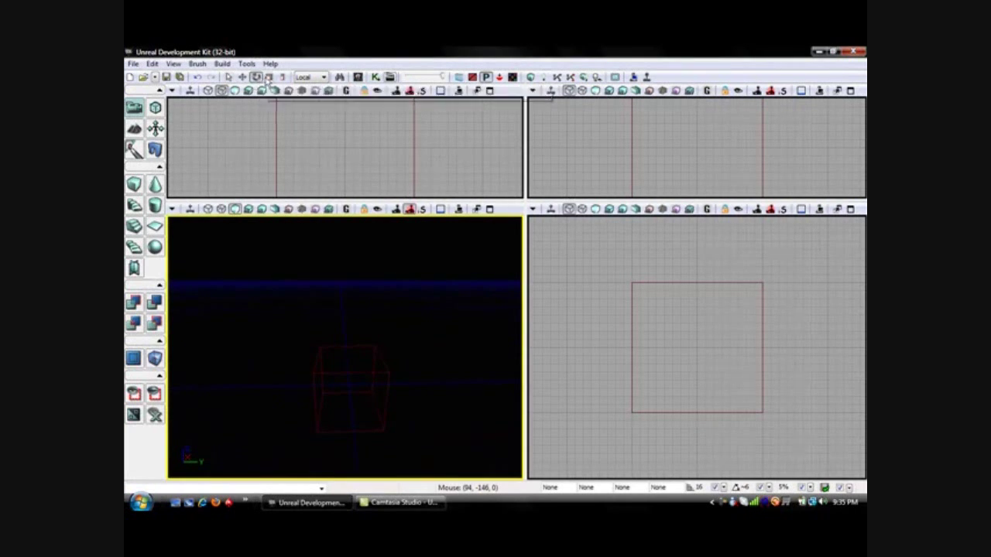
pyautogui.click(269, 79)
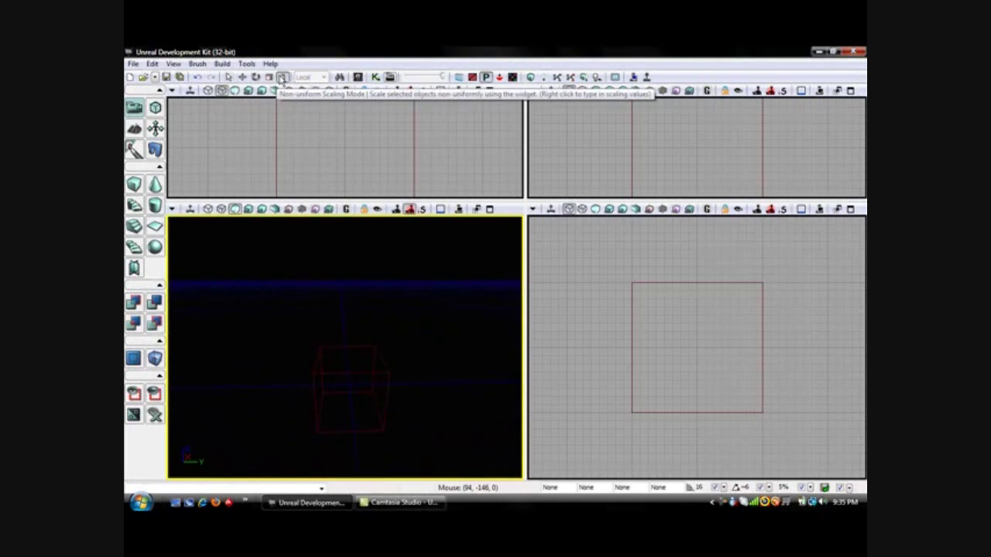
pyautogui.click(242, 79)
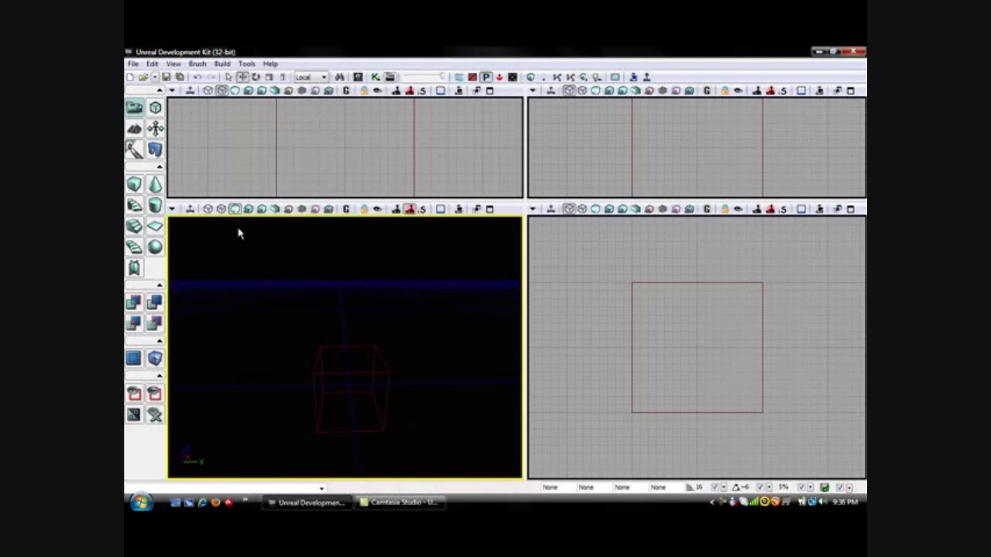
# Build a cube builder brush for the floor with X 1000, Y 1000 and Z 1.
pyautogui.rightClick(134, 185)
pyautogui.click(658, 272)
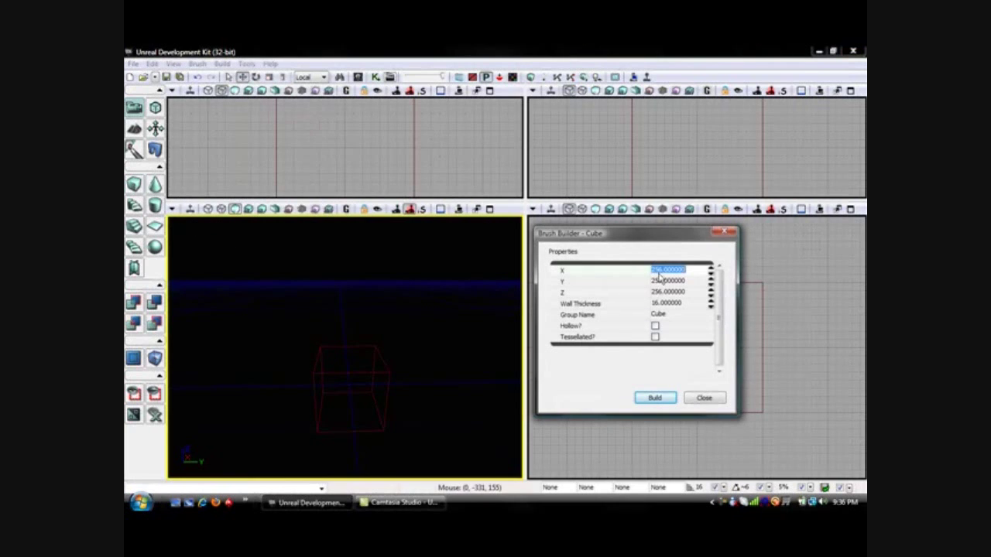
pyautogui.write('1000')
pyautogui.click(668, 280)
pyautogui.write('1000')
pyautogui.click(658, 292)
pyautogui.write('1')
pyautogui.click(671, 306)
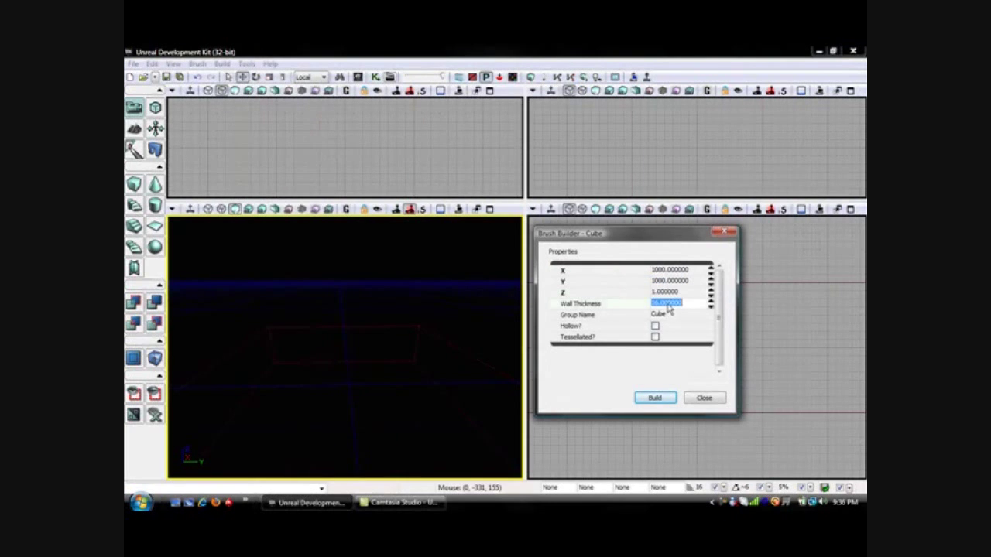
pyautogui.click(671, 400)
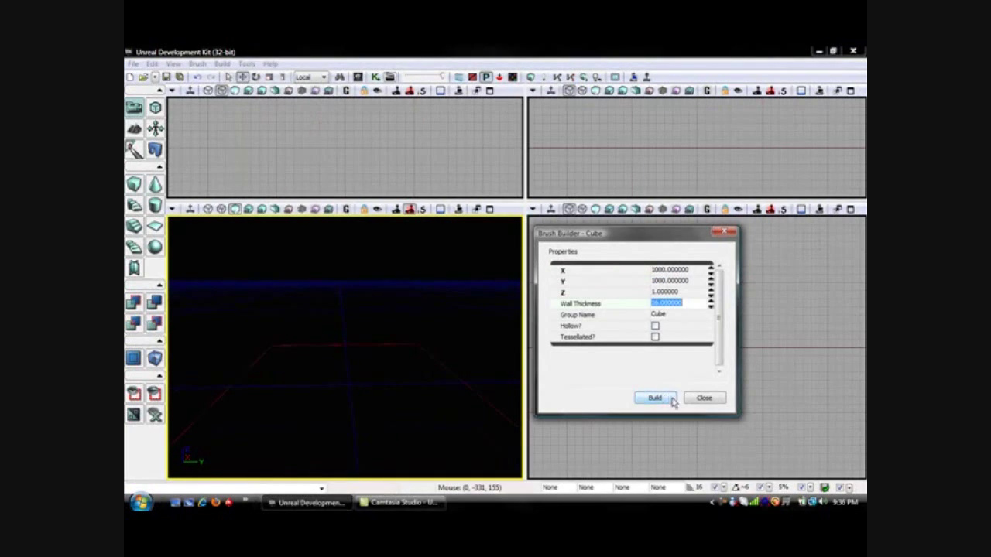
pyautogui.click(705, 399)
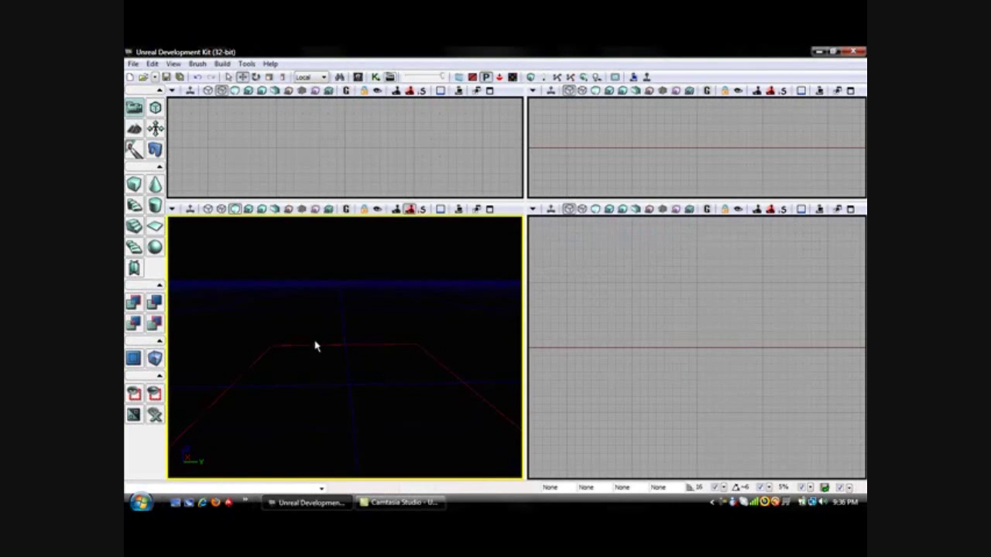
# Turn the flat builder brush into a solid floor with CSG Add.
pyautogui.moveTo(345, 348); pyautogui.dragTo(381, 401, button='right')
pyautogui.moveTo(281, 360); pyautogui.dragTo(271, 357, button='right')
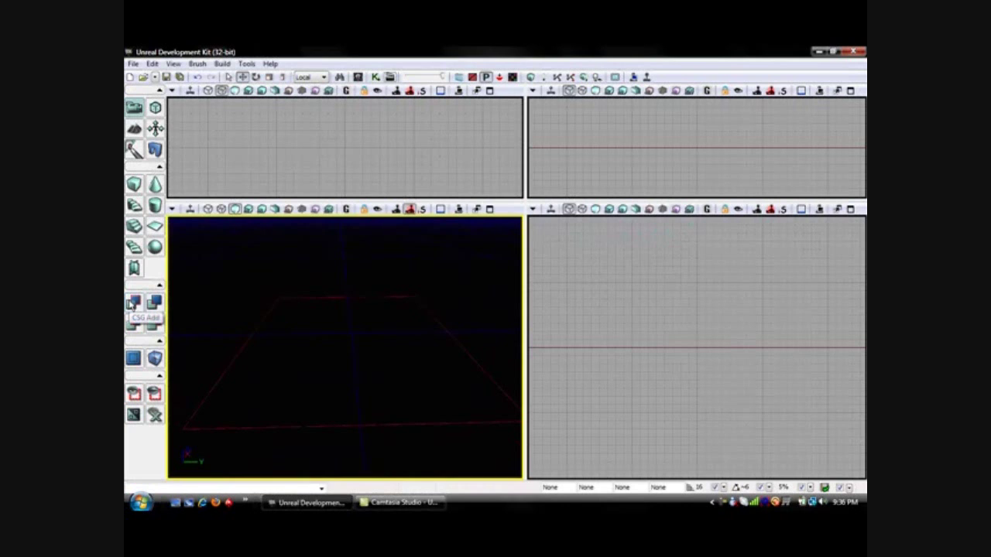
pyautogui.click(132, 303)
pyautogui.moveTo(244, 336); pyautogui.dragTo(332, 364, button='right')
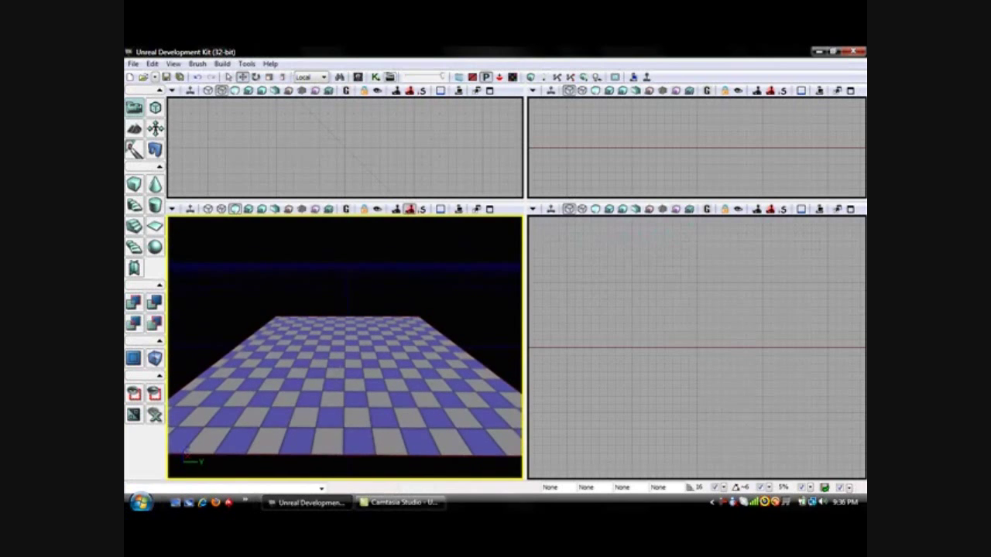
# Add a point light actor on the checkered floor.
pyautogui.rightClick(340, 370)
pyautogui.moveTo(379, 321)
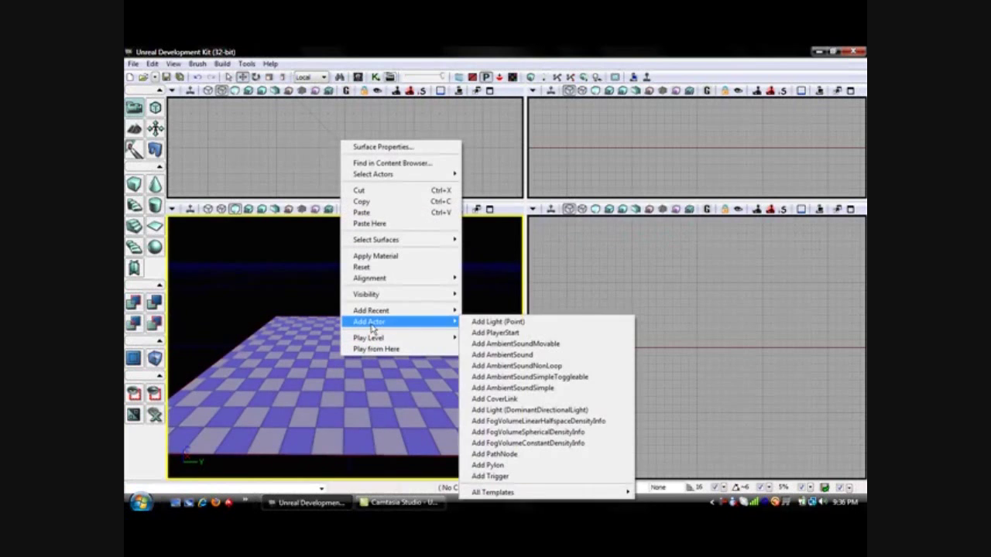
pyautogui.click(485, 322)
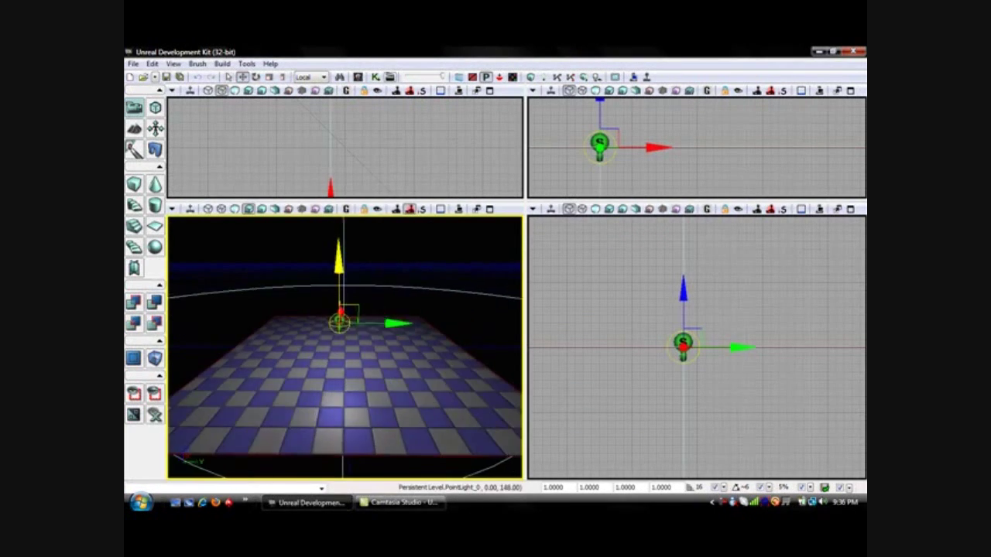
# Raise the point light above the floor and reposition it with the translation widget.
pyautogui.moveTo(339, 306); pyautogui.dragTo(339, 227)
pyautogui.moveTo(340, 325); pyautogui.dragTo(174, 340)
pyautogui.moveTo(431, 308); pyautogui.dragTo(473, 308)
pyautogui.moveTo(366, 316); pyautogui.dragTo(511, 326)
pyautogui.moveTo(414, 349); pyautogui.dragTo(426, 349)
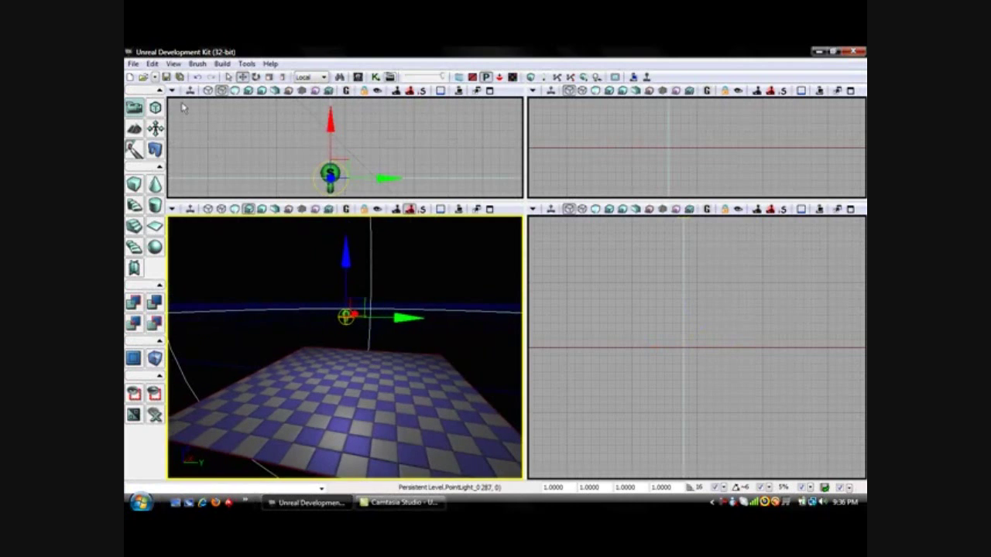
# Scale the point light slightly, first non-uniformly along Z and then uniformly.
pyautogui.click(283, 77)
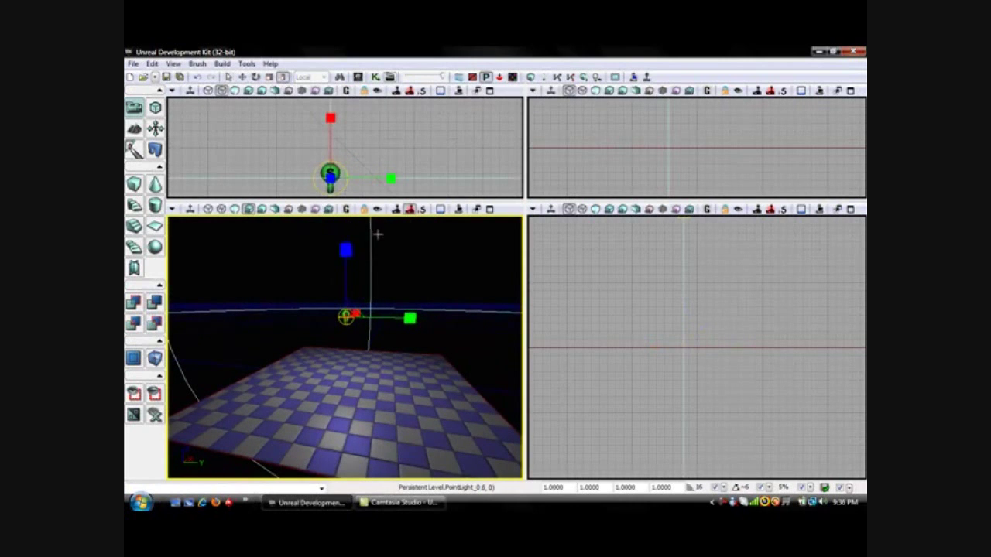
pyautogui.moveTo(345, 249)
pyautogui.mouseDown()
pyautogui.moveTo(348, 335)
pyautogui.moveTo(349, 243)
pyautogui.mouseUp()
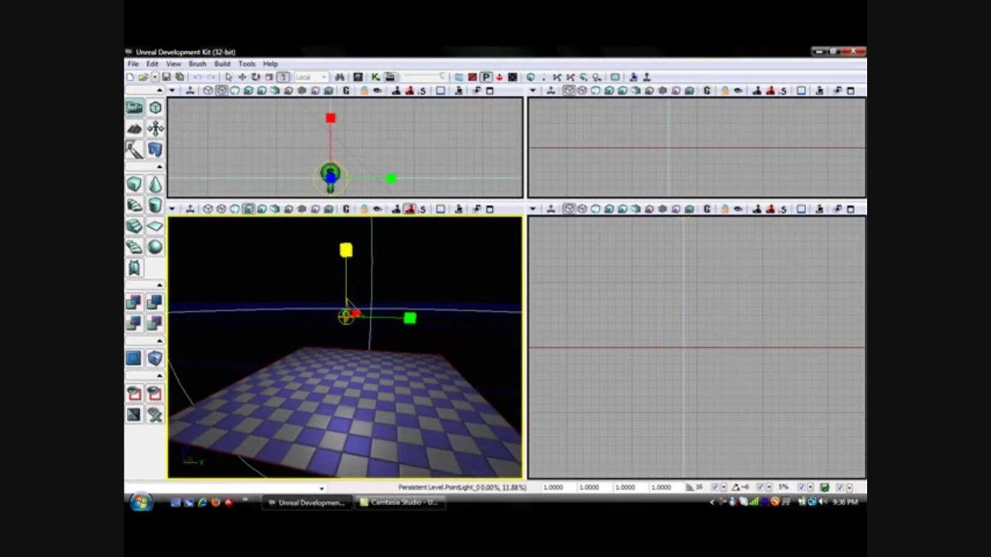
pyautogui.moveTo(347, 301); pyautogui.dragTo(346, 299)
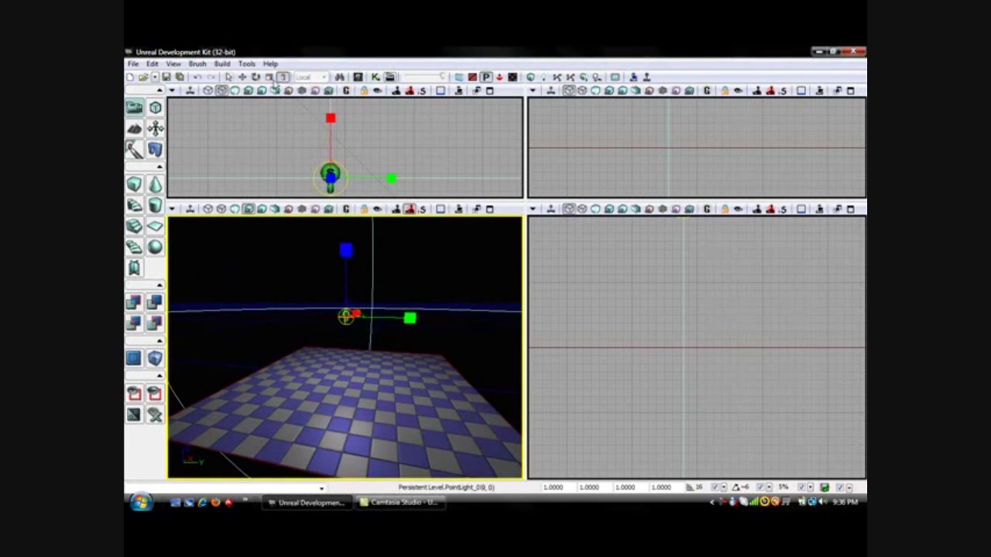
pyautogui.click(269, 76)
pyautogui.moveTo(345, 249)
pyautogui.mouseDown()
pyautogui.moveTo(345, 232)
pyautogui.moveTo(346, 309)
pyautogui.moveTo(346, 249)
pyautogui.mouseUp()
# Rotate the point light with the rotation widget in the perspective view.
pyautogui.click(257, 77)
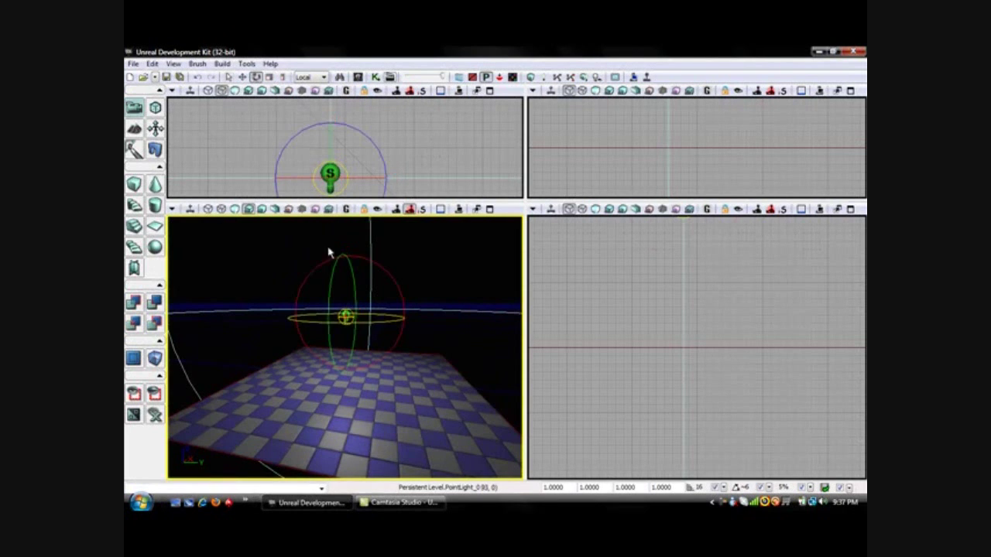
pyautogui.moveTo(329, 282)
pyautogui.mouseDown()
pyautogui.moveTo(329, 298)
pyautogui.moveTo(329, 273)
pyautogui.moveTo(329, 321)
pyautogui.moveTo(328, 273)
pyautogui.mouseUp()
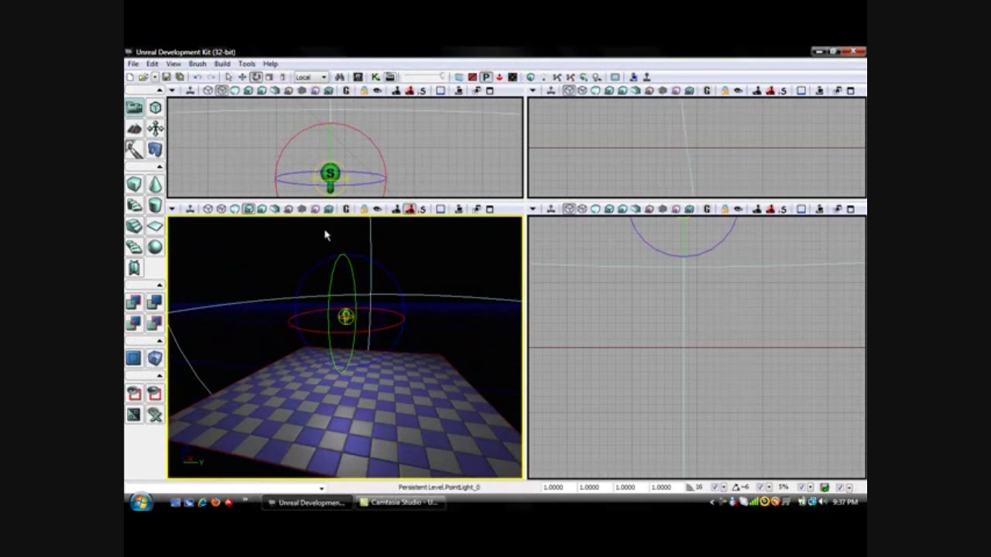
pyautogui.moveTo(425, 316); pyautogui.dragTo(449, 379, button='right')
pyautogui.moveTo(344, 348)
pyautogui.mouseDown(button='right')
pyautogui.moveTo(345, 395)
pyautogui.moveTo(327, 356)
pyautogui.mouseUp(button='right')
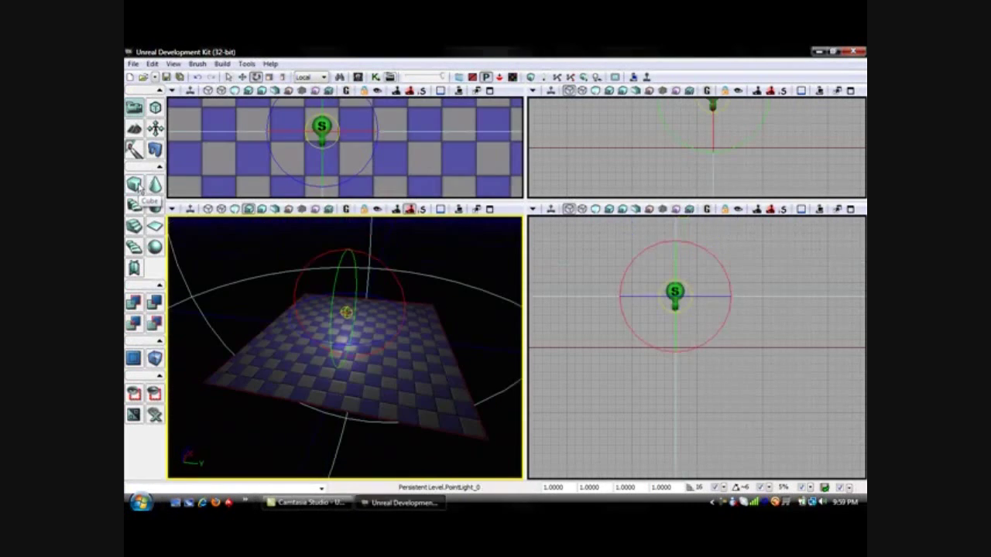
# Rebuild the cube builder brush as a thin wall with X 1000, Y 1 and Z 250.
pyautogui.rightClick(134, 184)
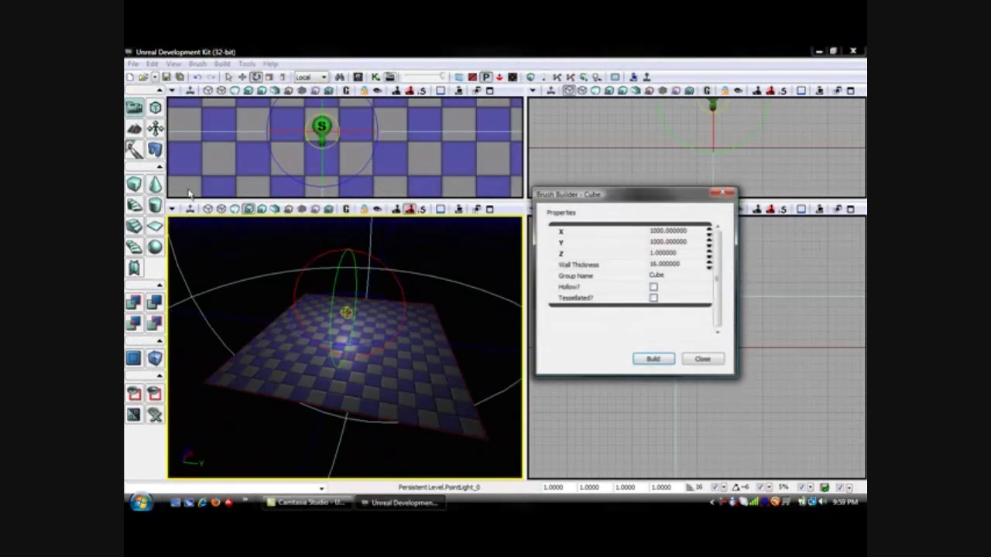
pyautogui.click(660, 231)
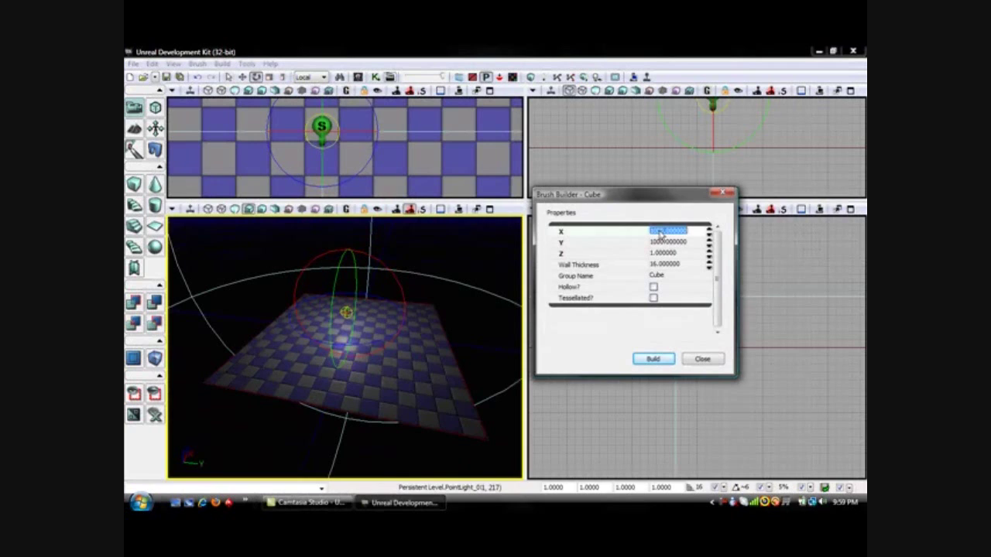
pyautogui.click(662, 243)
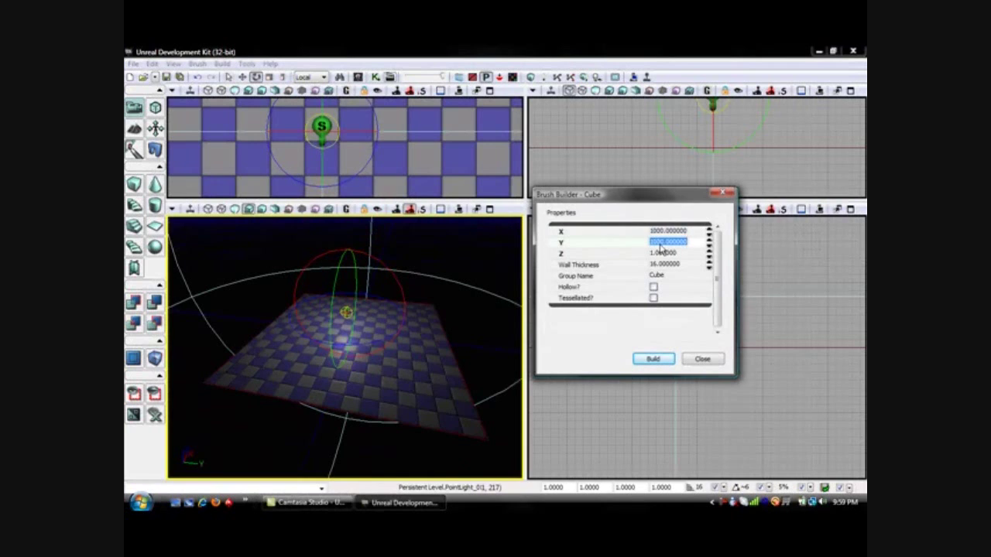
pyautogui.write('1')
pyautogui.click(657, 254)
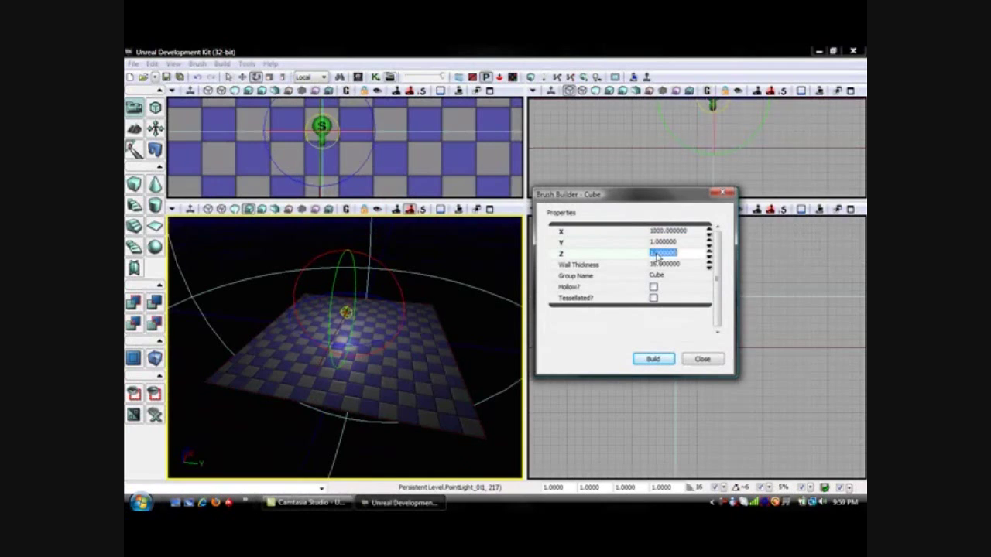
pyautogui.write('250')
pyautogui.click(662, 243)
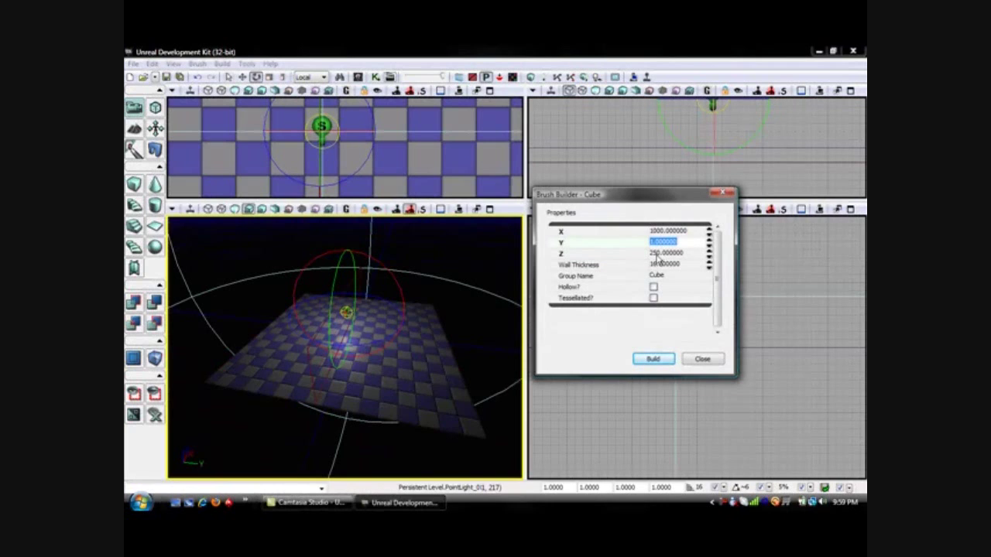
pyautogui.click(661, 253)
pyautogui.click(663, 232)
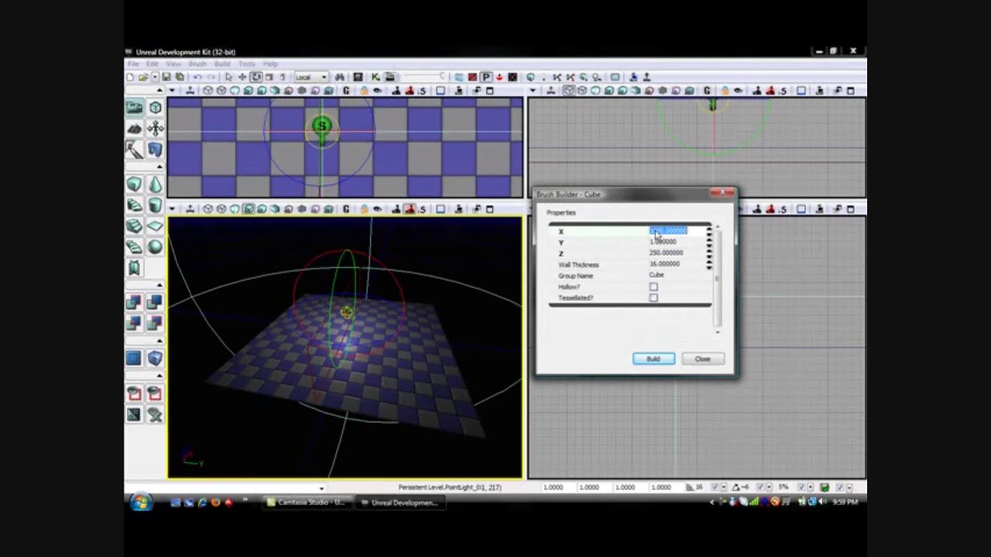
pyautogui.click(659, 358)
pyautogui.click(700, 359)
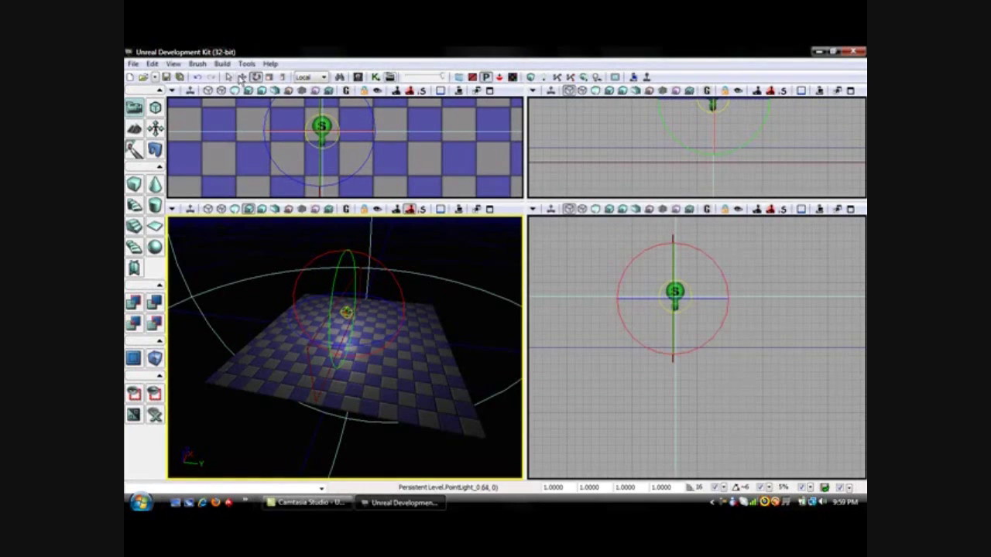
# Shift the point light in the negative Y direction and move the wall brush to the floor's negative-Y edge.
pyautogui.click(243, 77)
pyautogui.moveTo(403, 319)
pyautogui.mouseDown()
pyautogui.moveTo(373, 316)
pyautogui.moveTo(384, 316)
pyautogui.mouseUp()
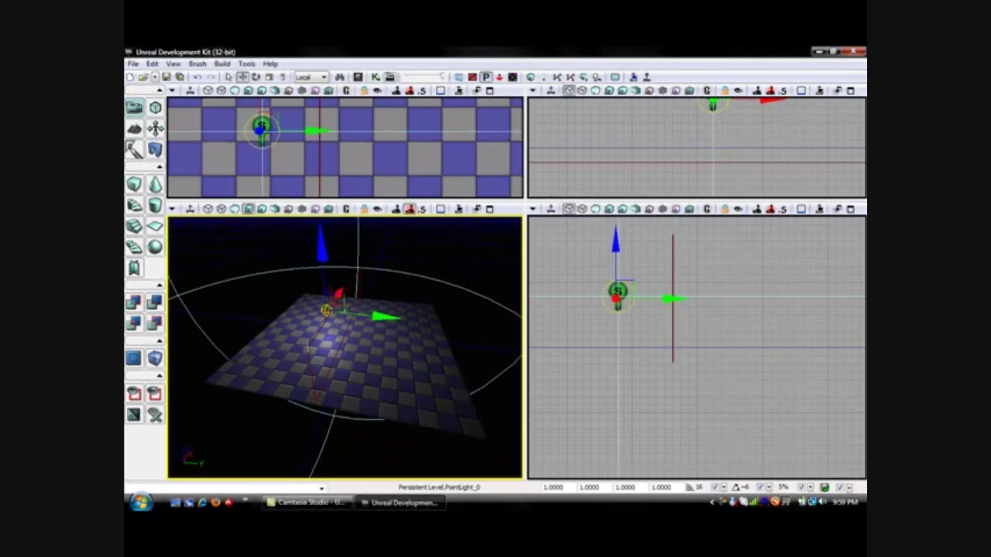
pyautogui.click(310, 352)
pyautogui.moveTo(403, 324); pyautogui.dragTo(345, 313)
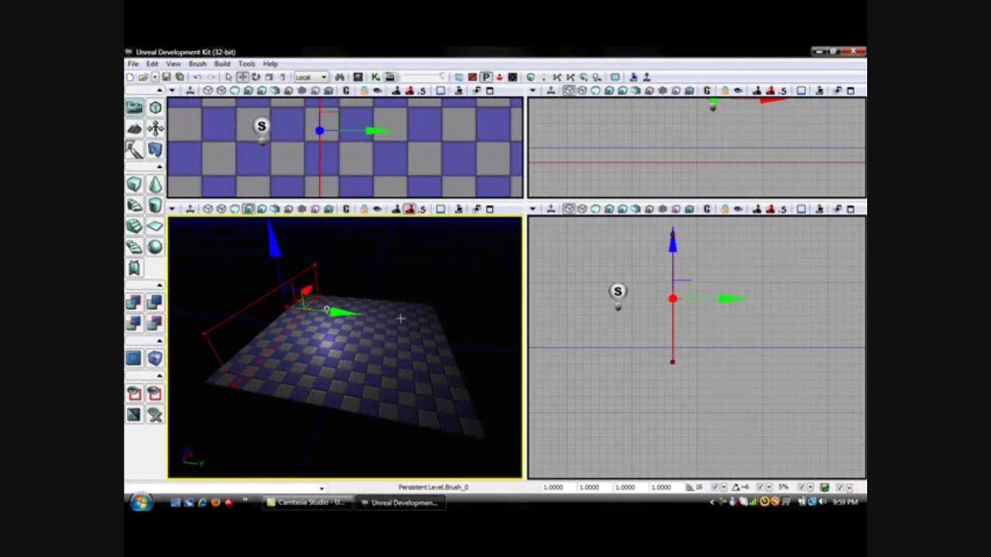
pyautogui.moveTo(405, 253); pyautogui.dragTo(429, 235, button='right')
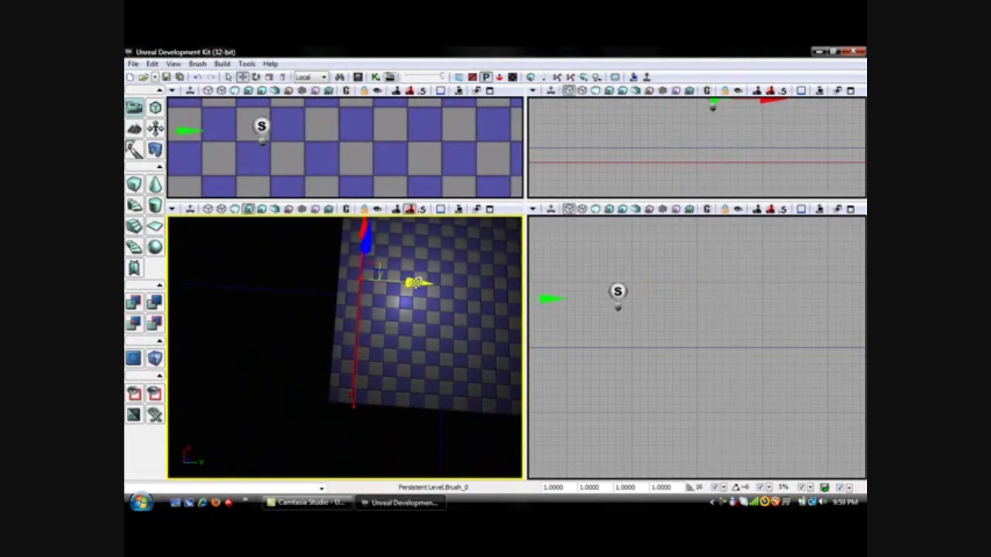
pyautogui.moveTo(419, 280); pyautogui.dragTo(399, 281)
# Create a solid wall from the builder brush at the floor's edge with CSG Add.
pyautogui.moveTo(320, 276)
pyautogui.mouseDown(button='right')
pyautogui.moveTo(340, 276)
pyautogui.moveTo(309, 276)
pyautogui.moveTo(329, 274)
pyautogui.moveTo(297, 175)
pyautogui.moveTo(325, 282)
pyautogui.moveTo(294, 278)
pyautogui.mouseUp(button='right')
pyautogui.click(139, 306)
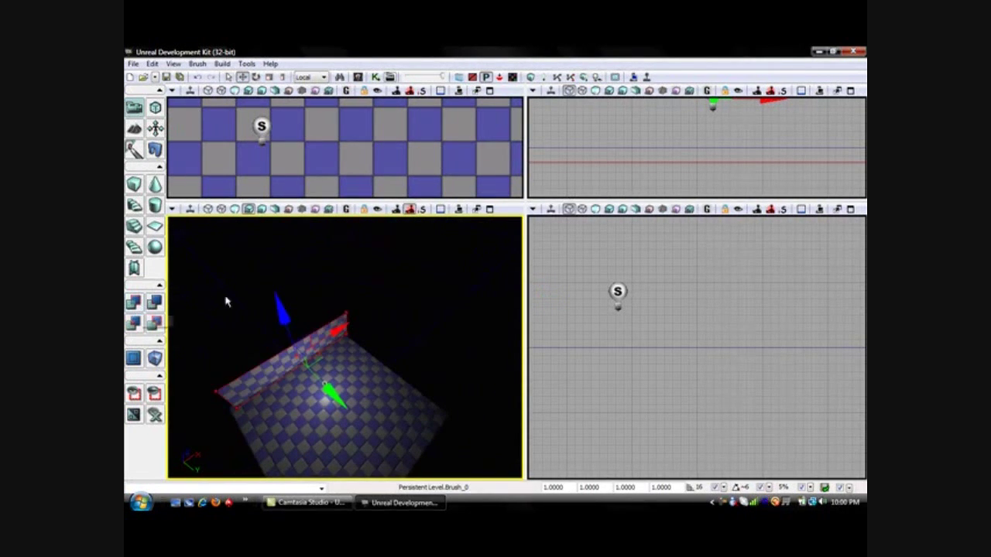
pyautogui.moveTo(235, 297)
pyautogui.mouseDown(button='right')
pyautogui.moveTo(399, 316)
pyautogui.moveTo(209, 301)
pyautogui.mouseUp(button='right')
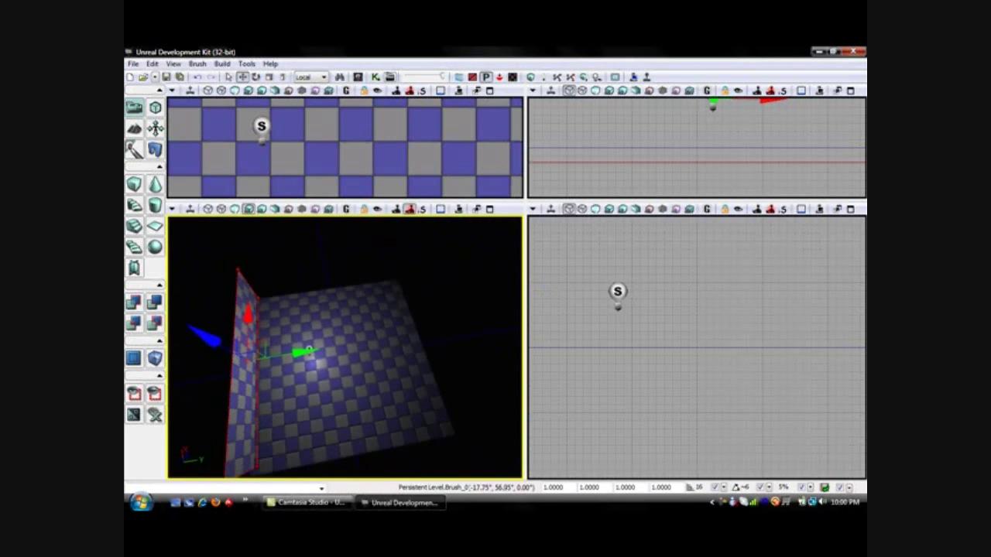
# Move the wall brush along Y to the opposite floor edge and add a second solid wall there.
pyautogui.moveTo(308, 350); pyautogui.dragTo(472, 329)
pyautogui.moveTo(459, 299)
pyautogui.mouseDown(button='right')
pyautogui.moveTo(409, 303)
pyautogui.moveTo(391, 319)
pyautogui.moveTo(451, 308)
pyautogui.moveTo(480, 278)
pyautogui.mouseUp(button='right')
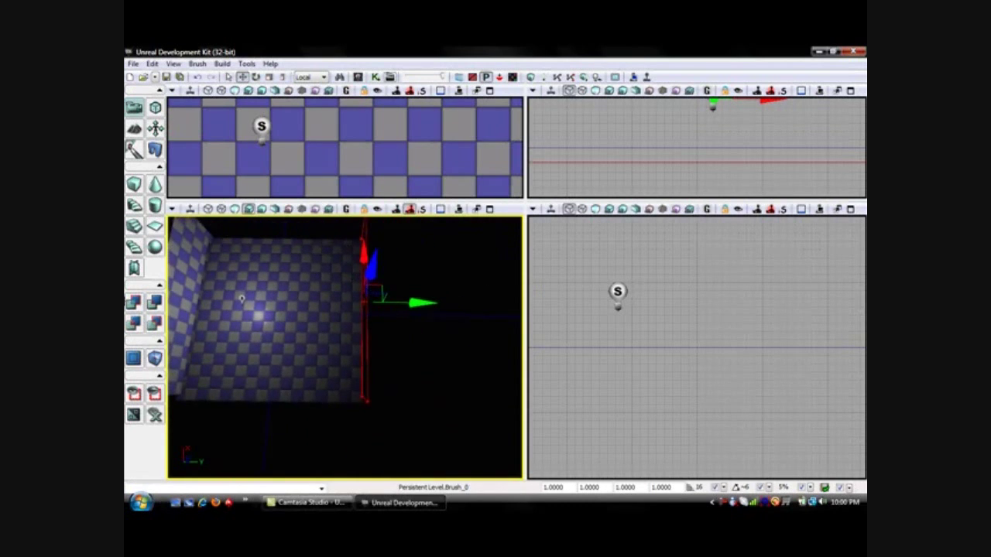
pyautogui.moveTo(344, 347)
pyautogui.mouseDown(button='right')
pyautogui.moveTo(379, 317)
pyautogui.moveTo(264, 329)
pyautogui.moveTo(234, 344)
pyautogui.moveTo(344, 348)
pyautogui.mouseUp(button='right')
pyautogui.moveTo(313, 263); pyautogui.dragTo(277, 256, button='right')
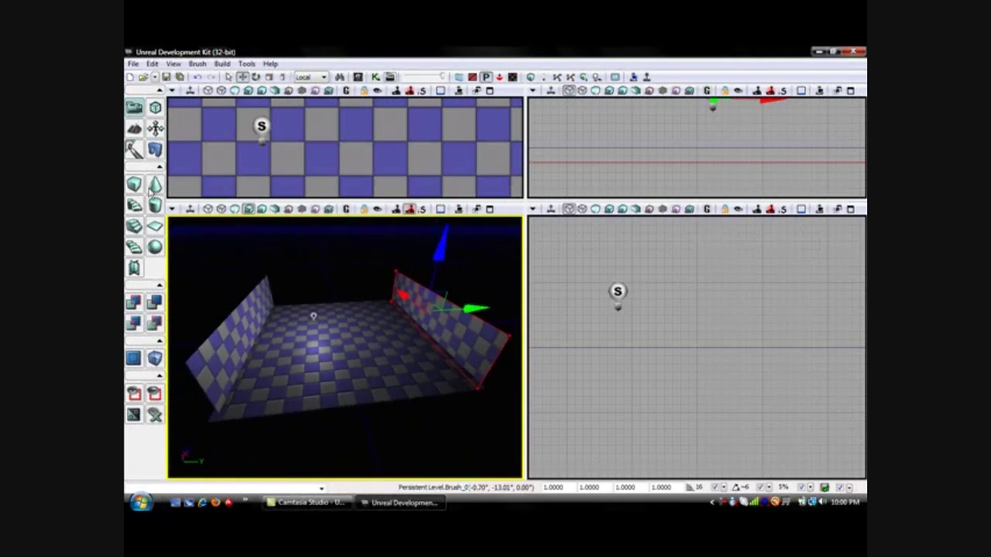
# Rebuild the cube builder brush as a thin wall with X 1, Y 1000 and Z 250.
pyautogui.rightClick(134, 184)
pyautogui.click(653, 233)
pyautogui.write('1')
pyautogui.click(654, 242)
pyautogui.write('1')
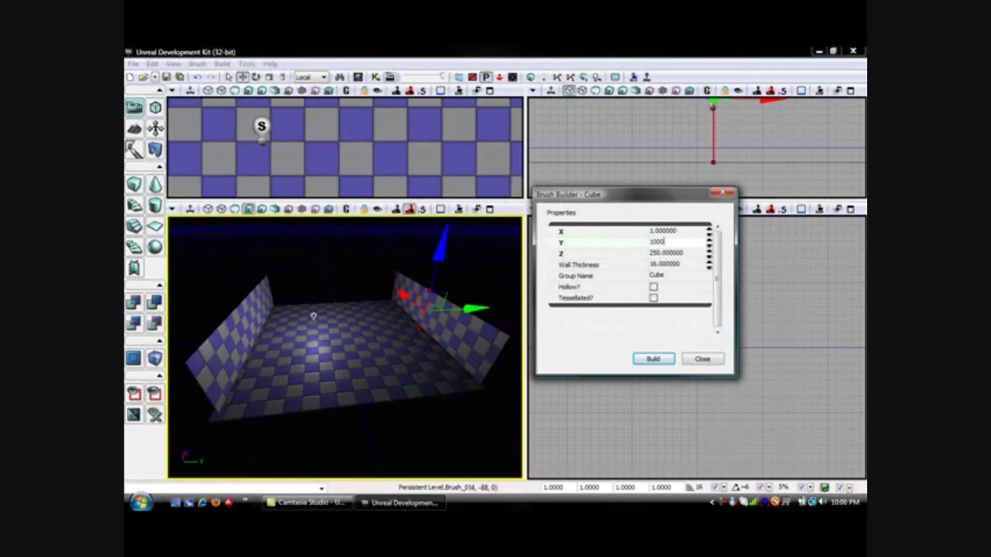
pyautogui.press('Tab')
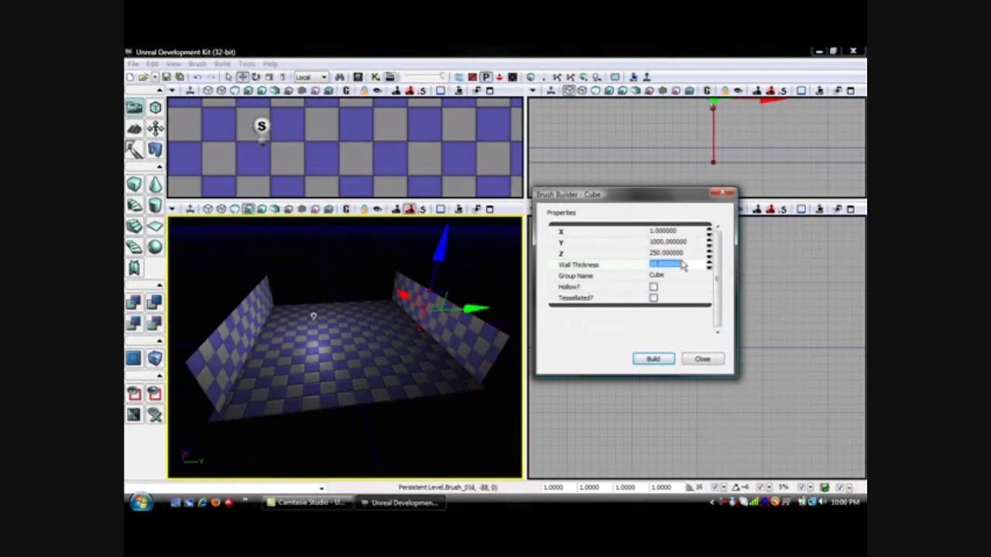
pyautogui.click(650, 364)
pyautogui.click(700, 362)
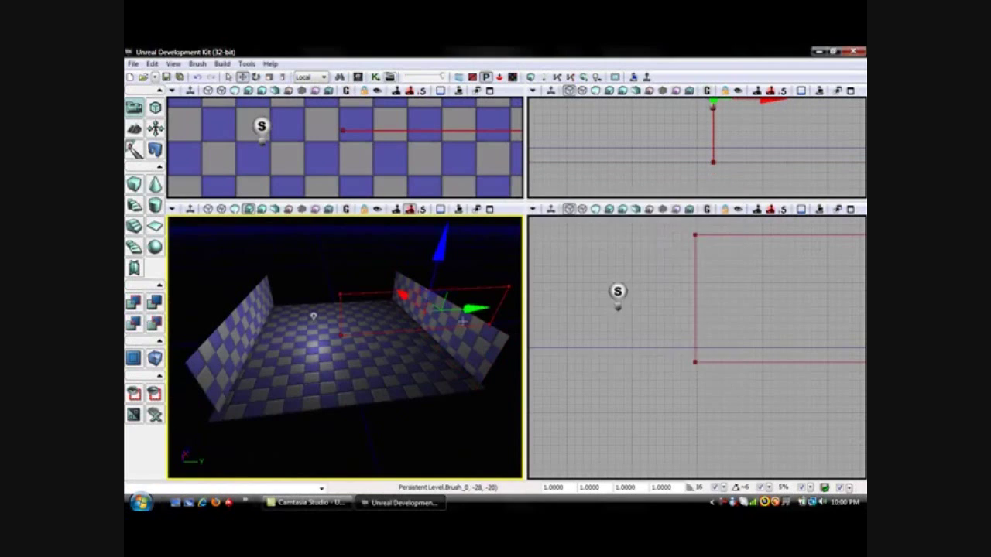
pyautogui.moveTo(361, 255)
pyautogui.mouseDown(button='right')
pyautogui.moveTo(375, 232)
pyautogui.moveTo(422, 236)
pyautogui.moveTo(387, 282)
pyautogui.mouseUp(button='right')
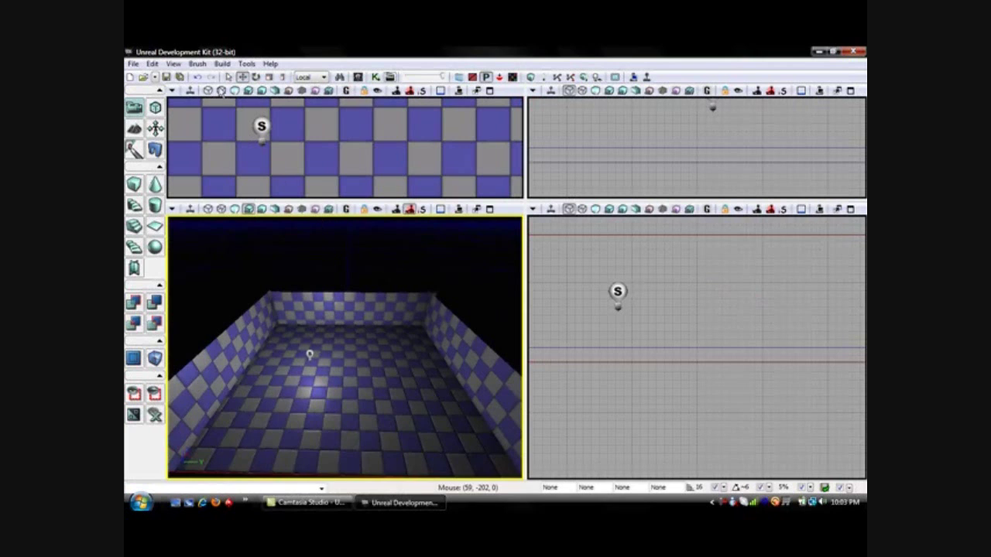
# Open the Content Browser beside the perspective view and apply the M_HU_Deck_Goo_Non_Trans material to the floor.
pyautogui.click(181, 65)
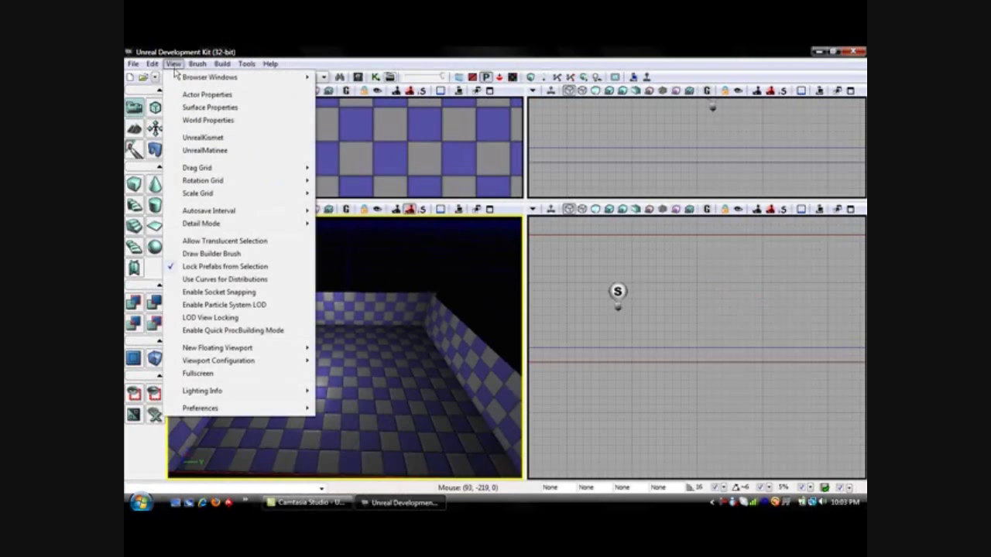
pyautogui.moveTo(188, 78)
pyautogui.click(356, 77)
pyautogui.moveTo(435, 66); pyautogui.dragTo(485, 57)
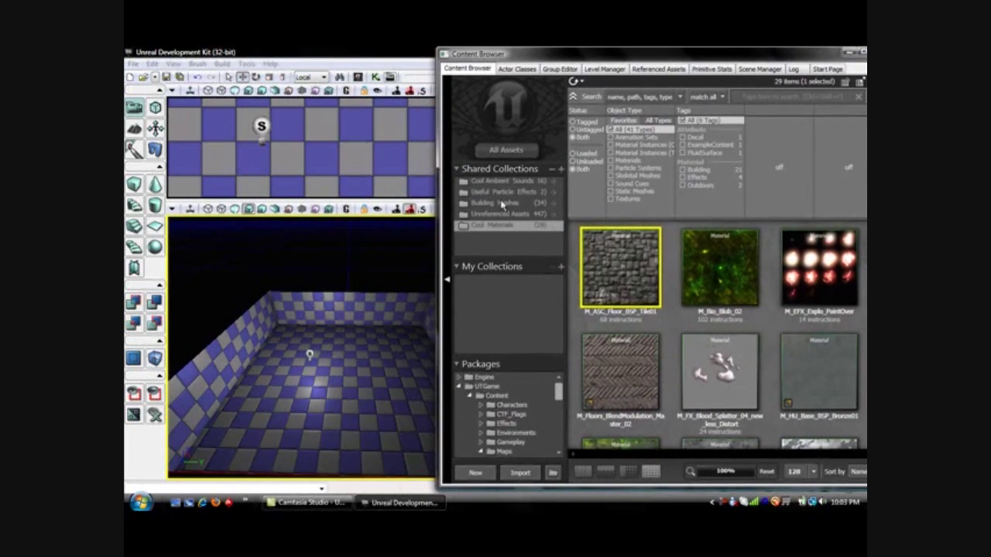
pyautogui.moveTo(597, 58); pyautogui.dragTo(550, 52)
pyautogui.moveTo(832, 255); pyautogui.dragTo(829, 288)
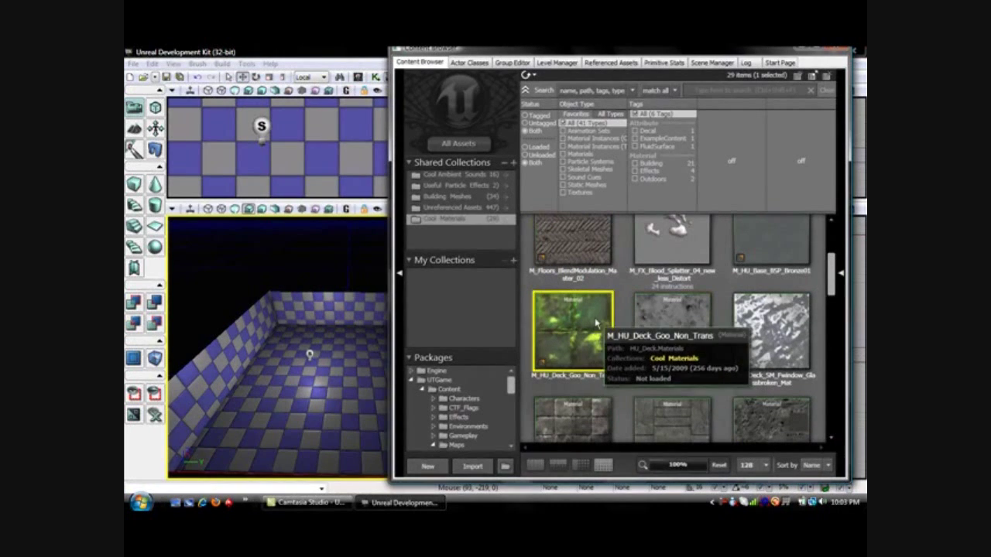
pyautogui.moveTo(592, 335); pyautogui.dragTo(353, 384)
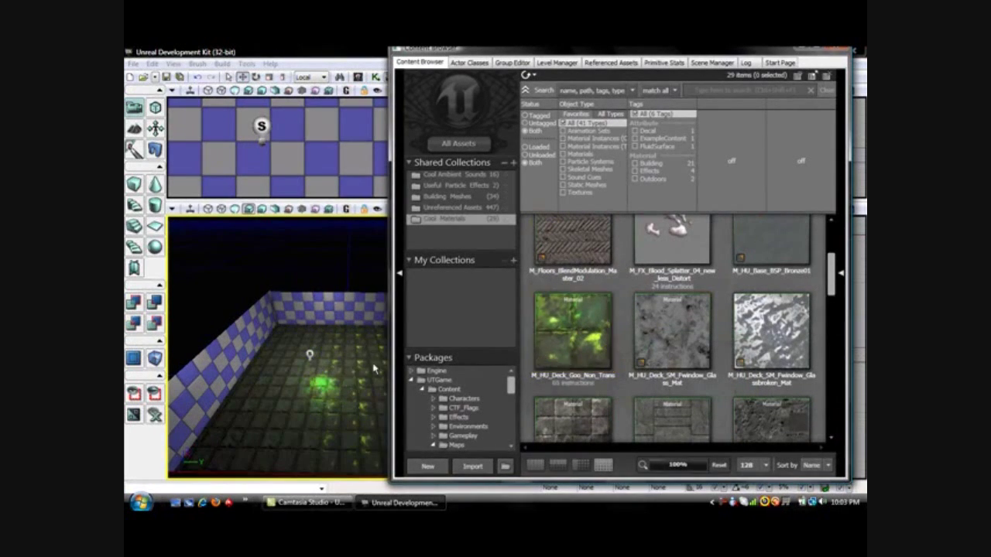
# Apply the M_LT_Buildings_BSP_Bunkerwall_Stripe material to the room's inner wall surfaces and close the Content Browser.
pyautogui.moveTo(834, 288); pyautogui.dragTo(798, 333)
pyautogui.moveTo(655, 316); pyautogui.dragTo(348, 314)
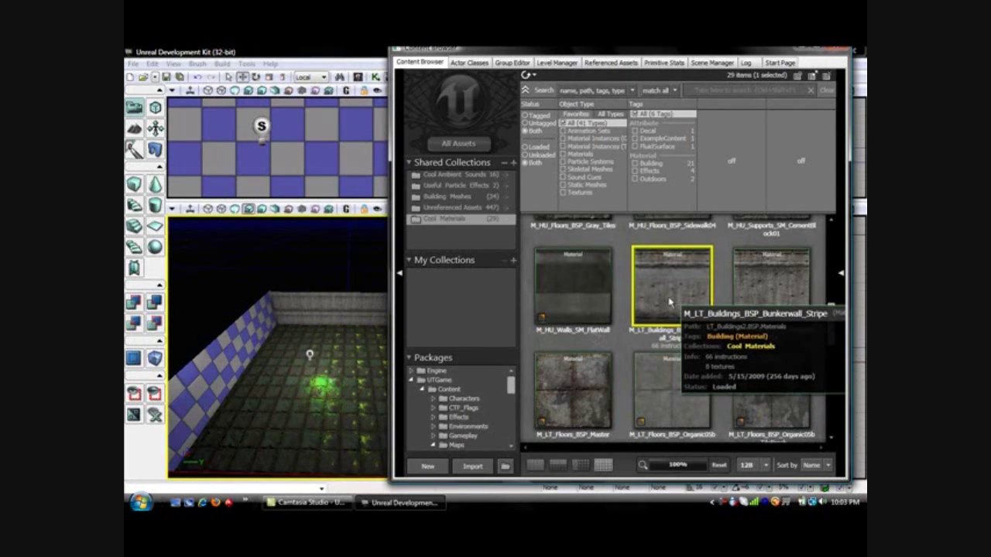
pyautogui.moveTo(672, 302); pyautogui.dragTo(231, 355)
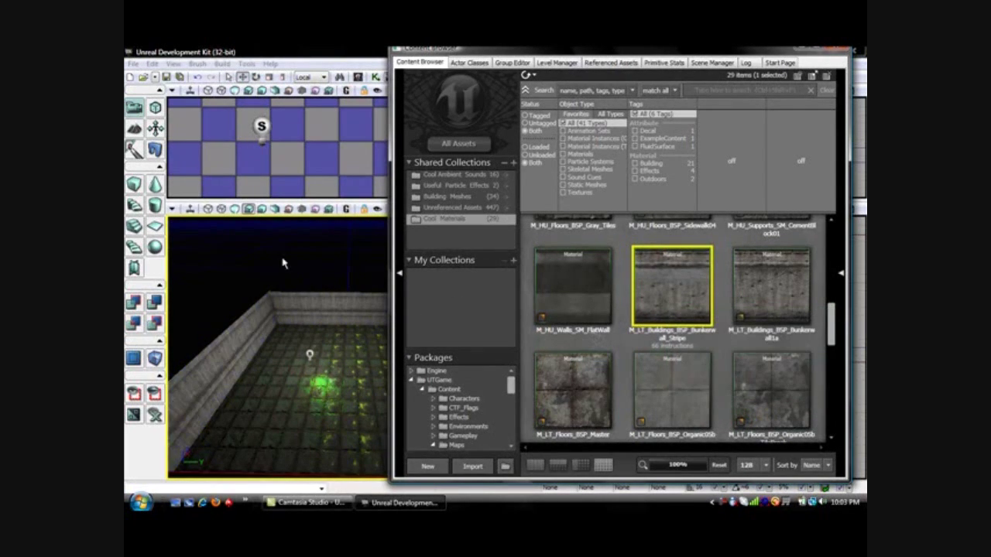
pyautogui.moveTo(290, 237); pyautogui.dragTo(383, 255, button='right')
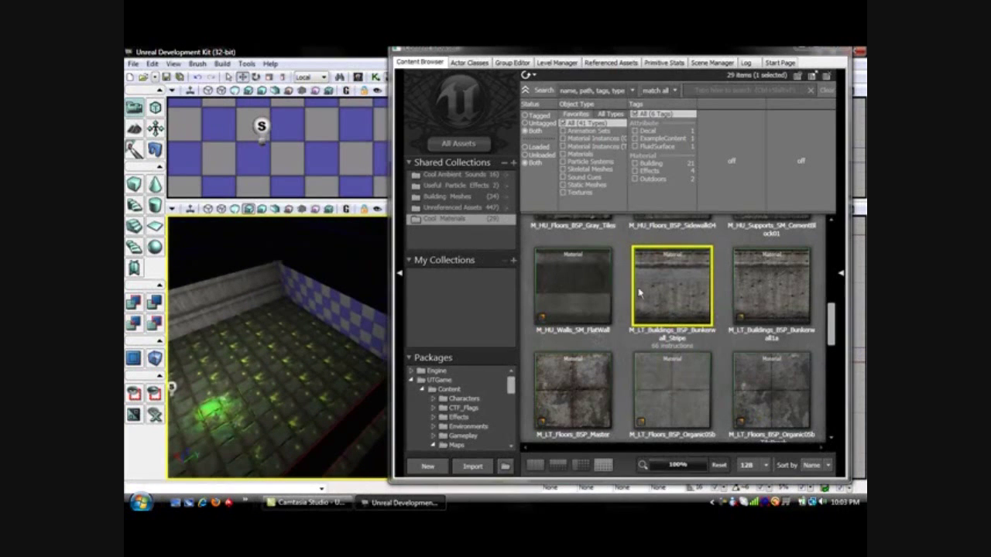
pyautogui.moveTo(651, 293); pyautogui.dragTo(353, 326)
pyautogui.moveTo(338, 281); pyautogui.dragTo(365, 281, button='right')
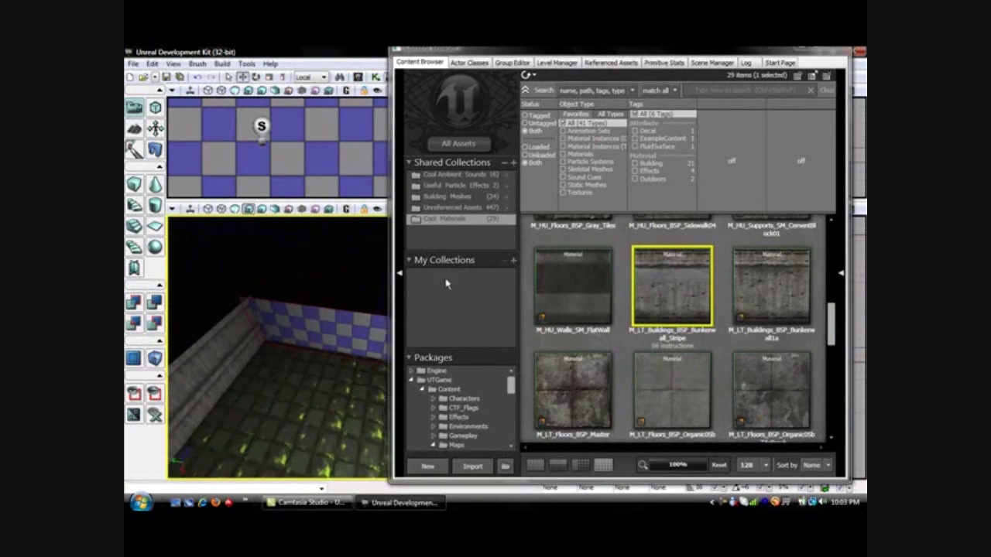
pyautogui.moveTo(652, 285); pyautogui.dragTo(361, 336)
pyautogui.moveTo(238, 273); pyautogui.dragTo(202, 255, button='right')
pyautogui.moveTo(340, 350); pyautogui.dragTo(225, 250)
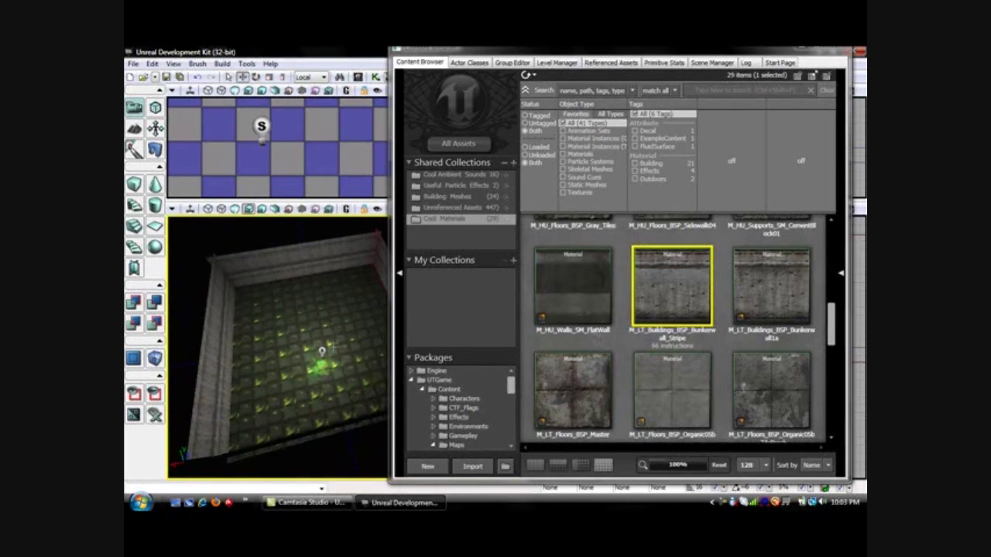
pyautogui.click(837, 52)
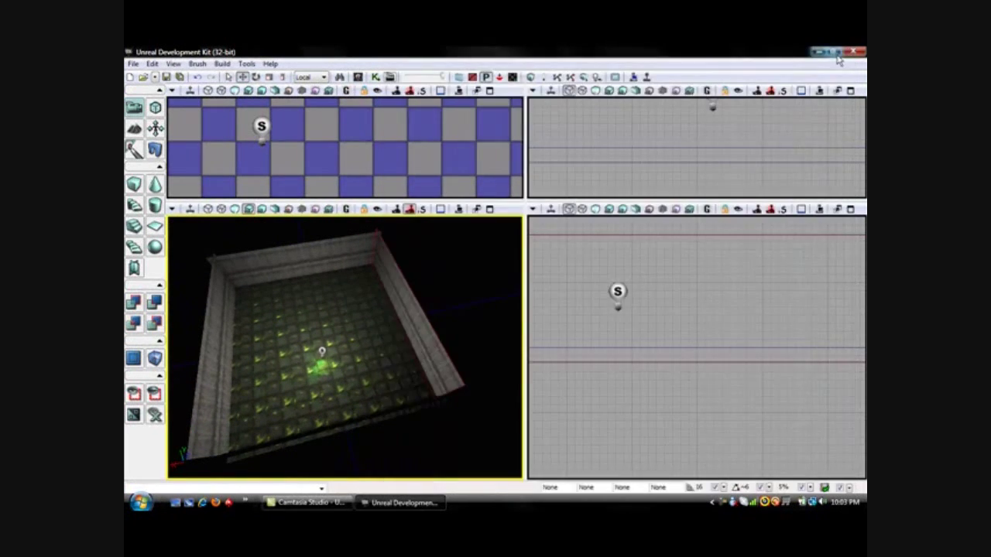
# Add a PlayerStart actor on the floor near the middle of the room.
pyautogui.rightClick(309, 335)
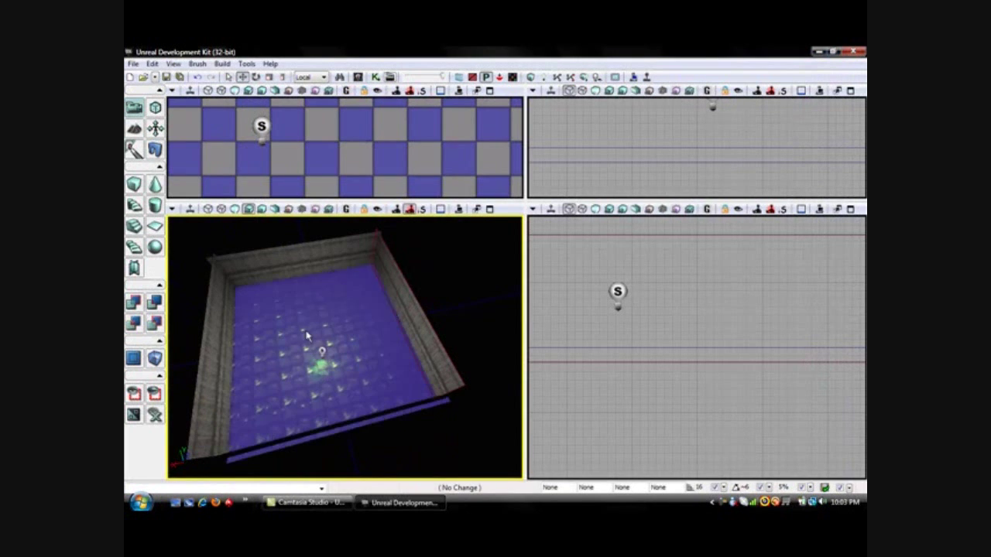
pyautogui.moveTo(335, 283)
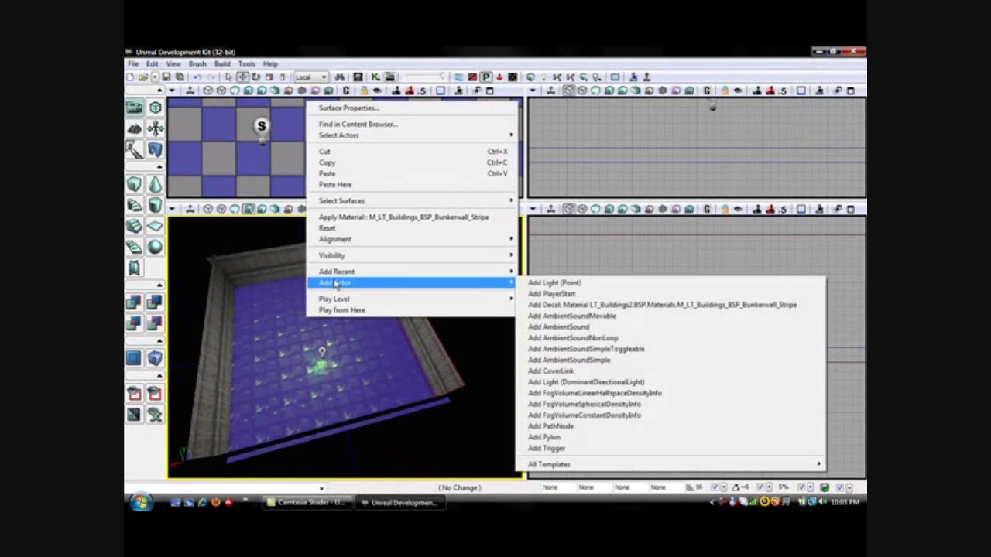
pyautogui.click(552, 293)
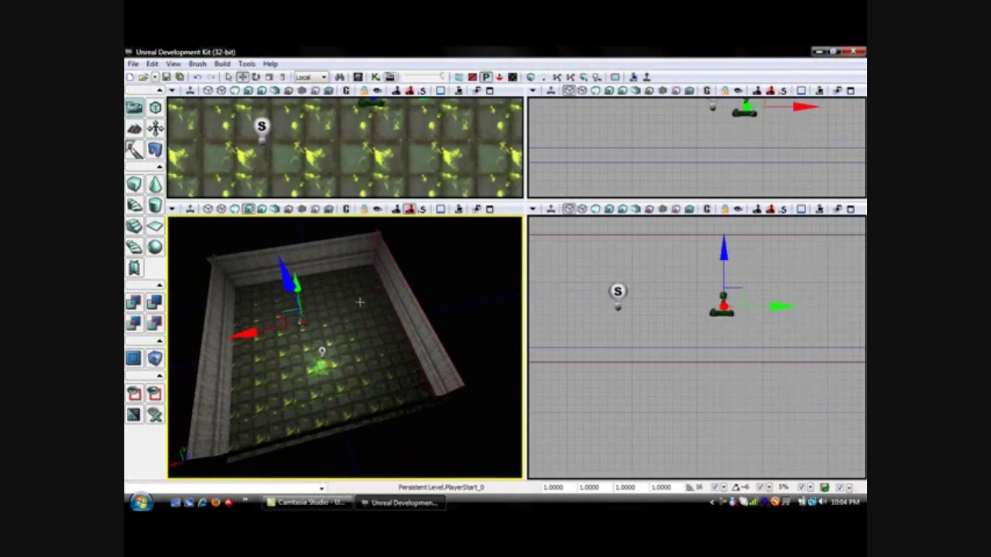
pyautogui.moveTo(438, 273); pyautogui.dragTo(322, 280, button='right')
pyautogui.moveTo(410, 252); pyautogui.dragTo(388, 252, button='right')
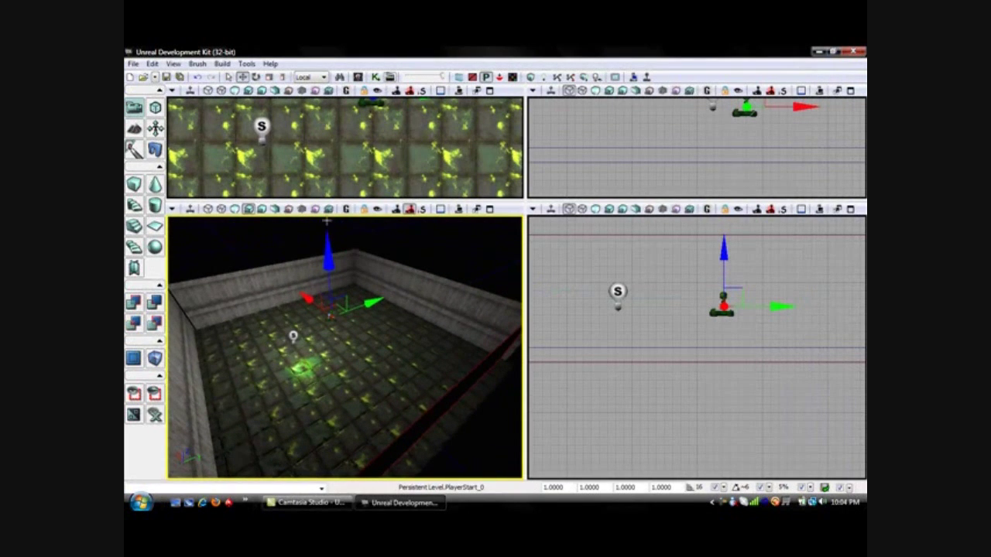
# Build the level's lighting at Preview quality with Use Lightmass turned off, and dismiss the map check report.
pyautogui.click(223, 64)
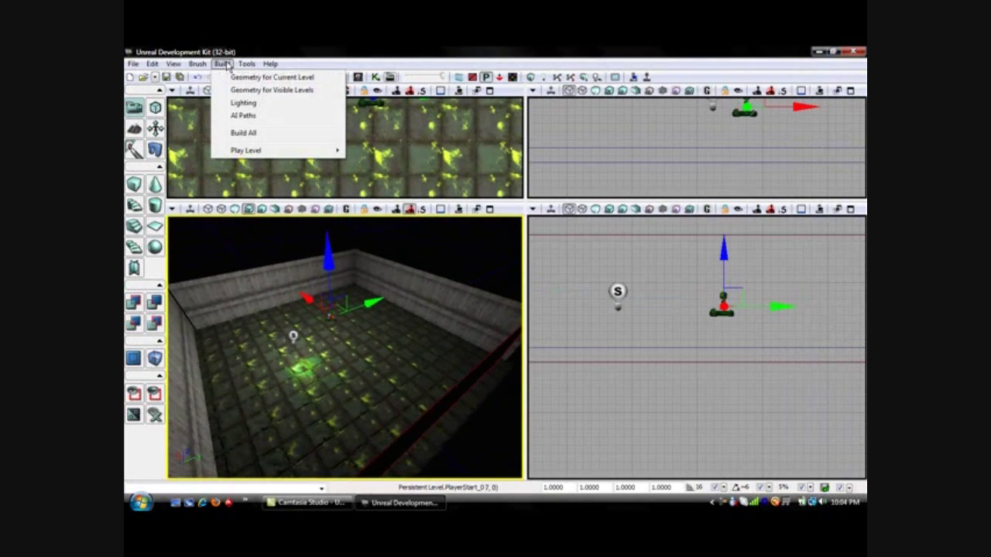
pyautogui.click(241, 102)
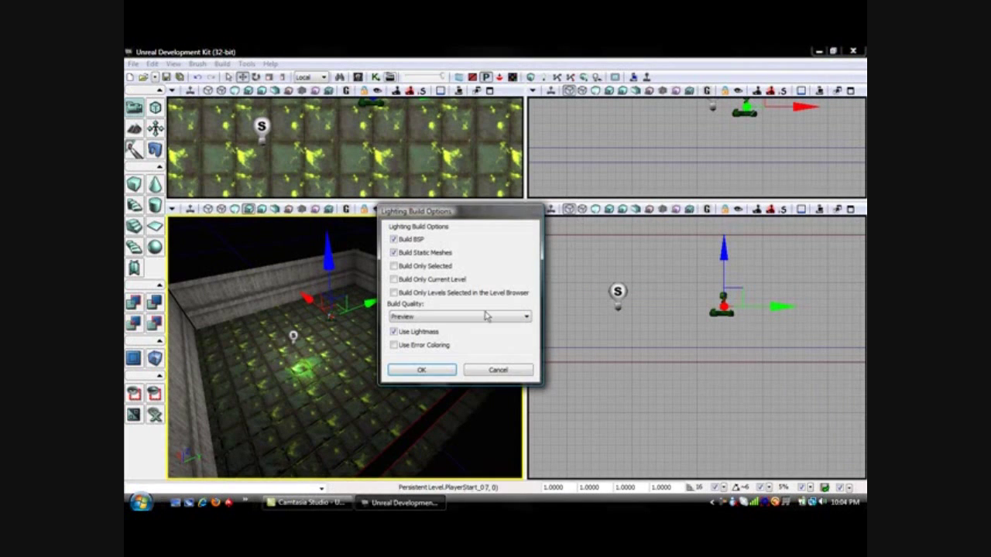
pyautogui.click(410, 333)
pyautogui.click(425, 371)
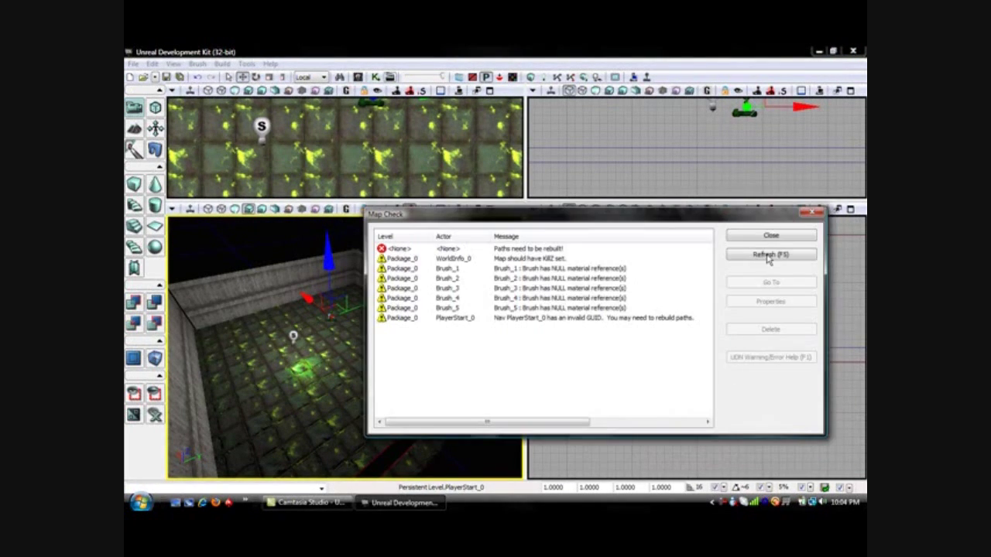
pyautogui.click(772, 236)
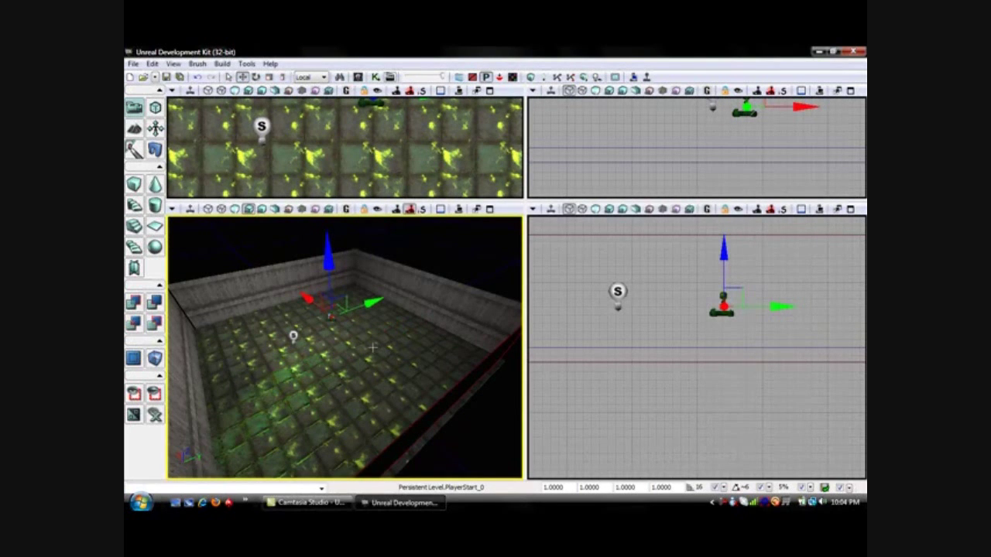
# Start a play test of the level from a spot on the room's floor.
pyautogui.click(373, 347)
pyautogui.rightClick(375, 350)
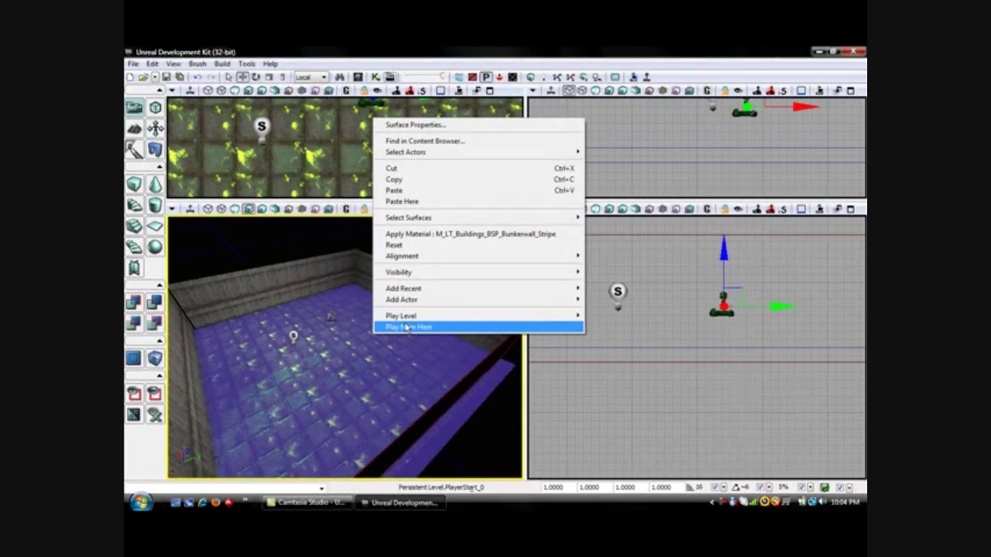